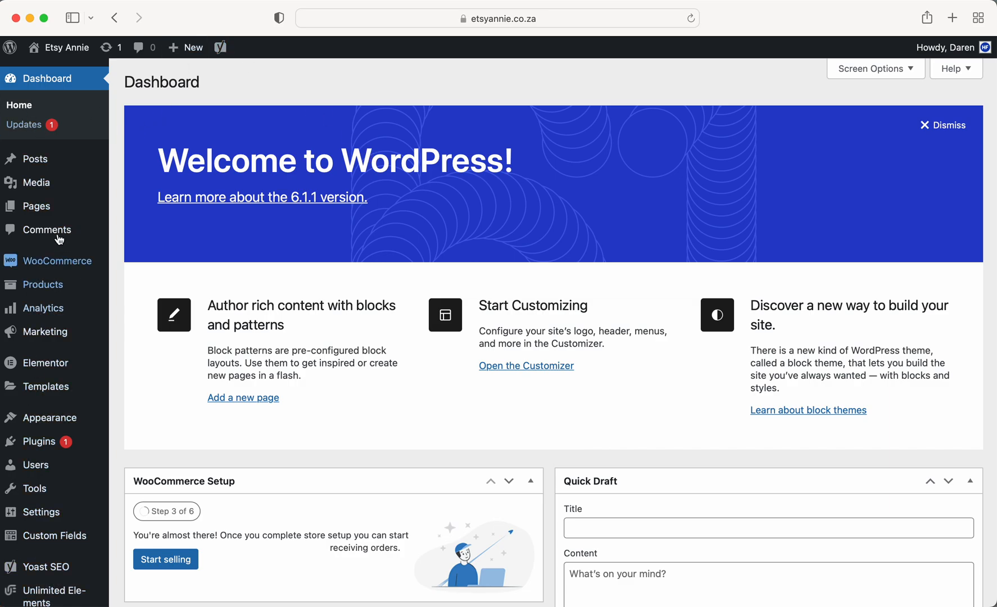
# Step: View the list of all posts and the post categories page
pyautogui.scroll(-5, 60, 218)
pyautogui.scroll(5, 60, 218)
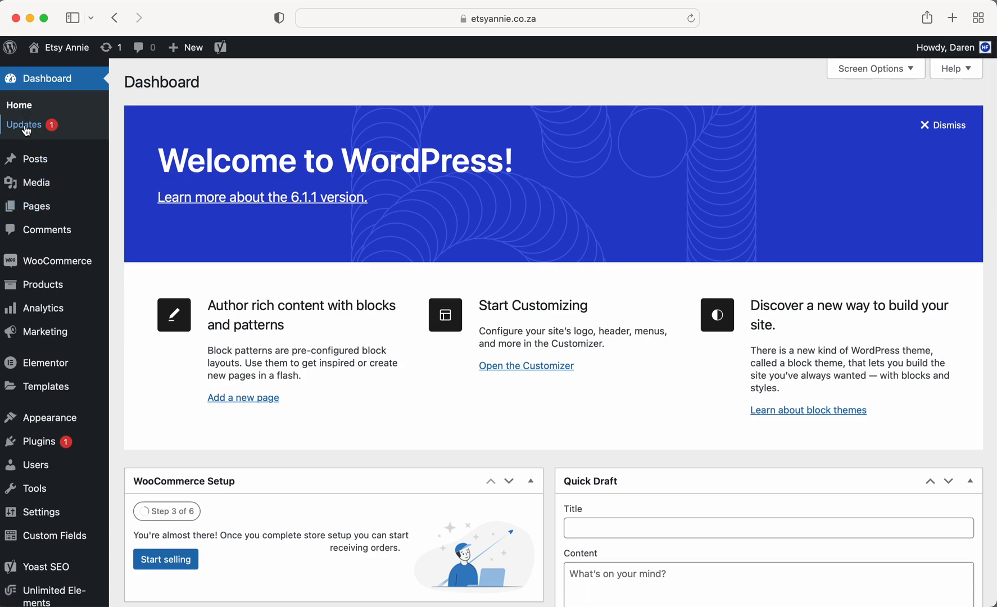
pyautogui.click(29, 165)
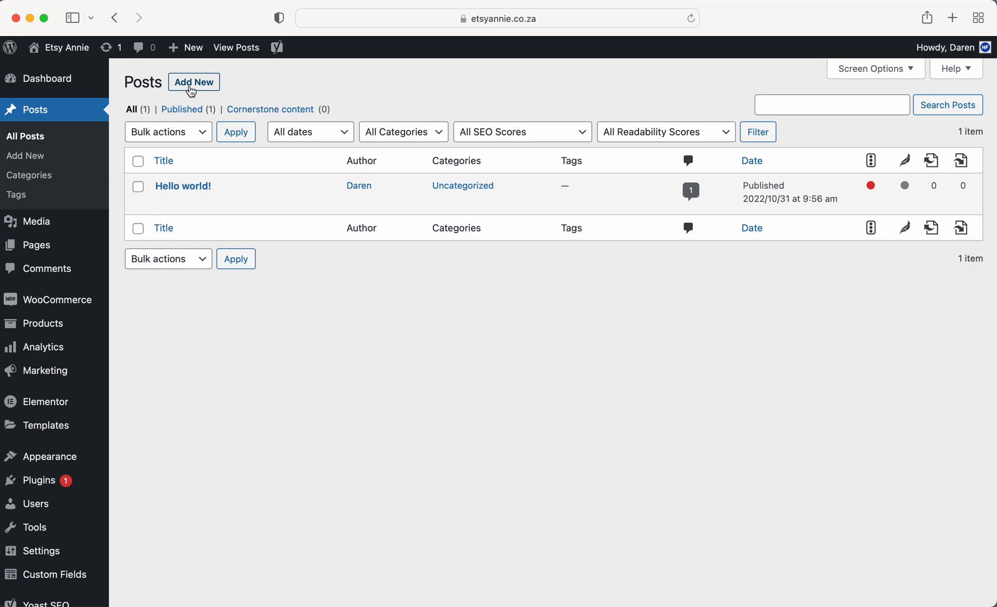
pyautogui.click(29, 176)
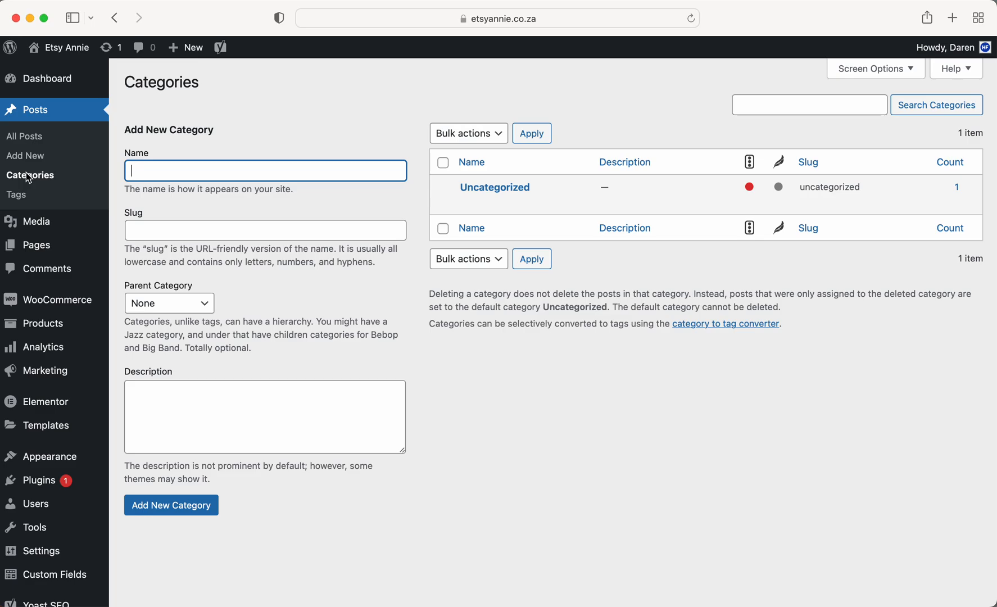
# Step: View the media library and the list of all pages
pyautogui.click(31, 223)
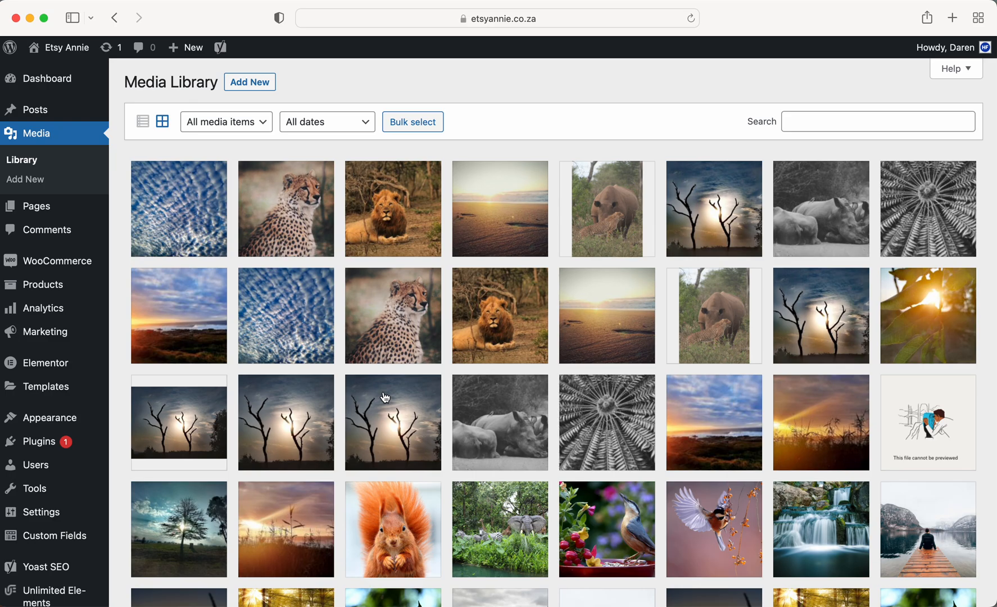
pyautogui.click(32, 211)
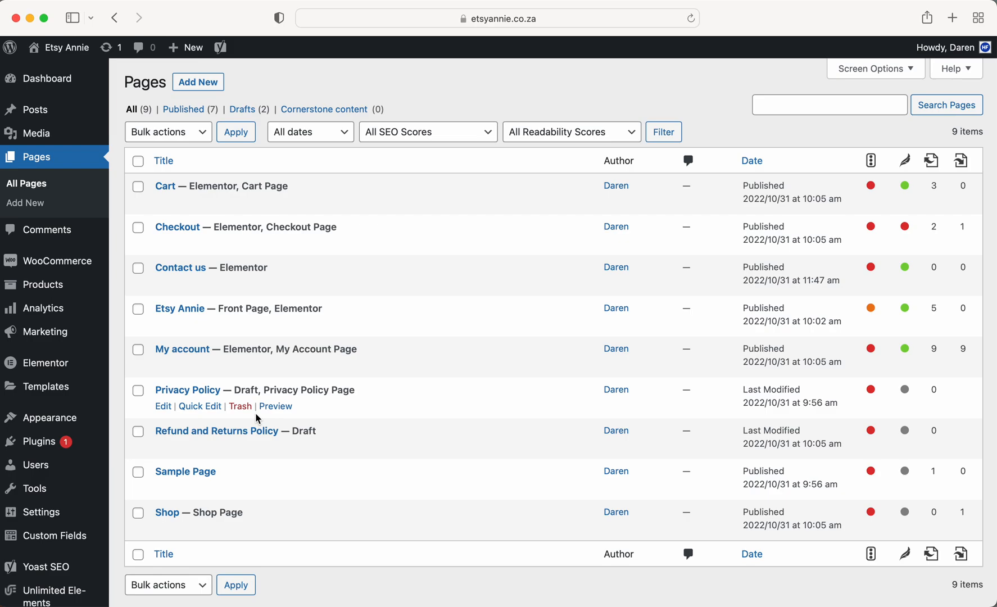
# Step: View the site's comments and the WooCommerce coupons page
pyautogui.click(47, 236)
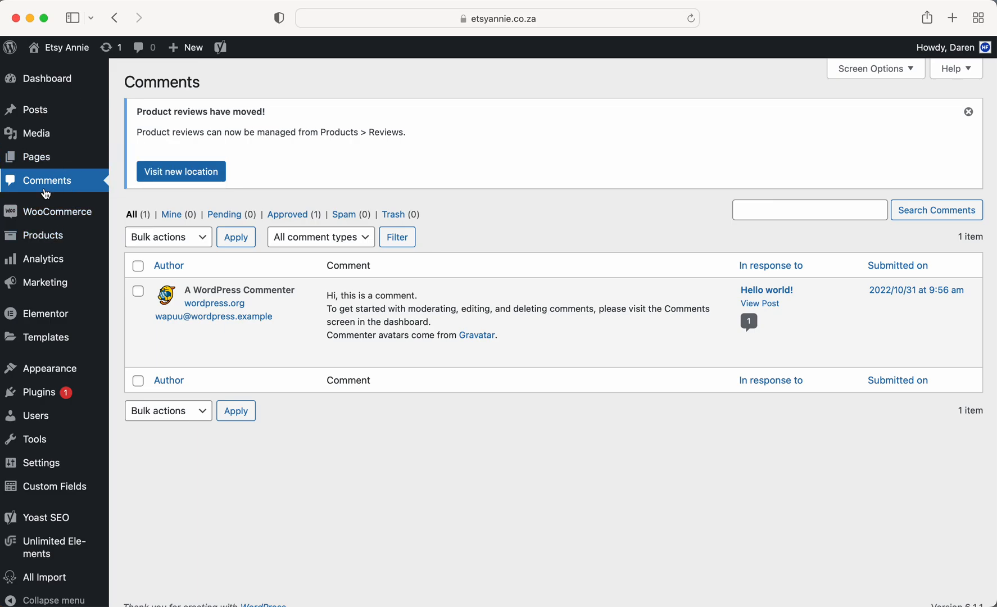
pyautogui.moveTo(47, 220)
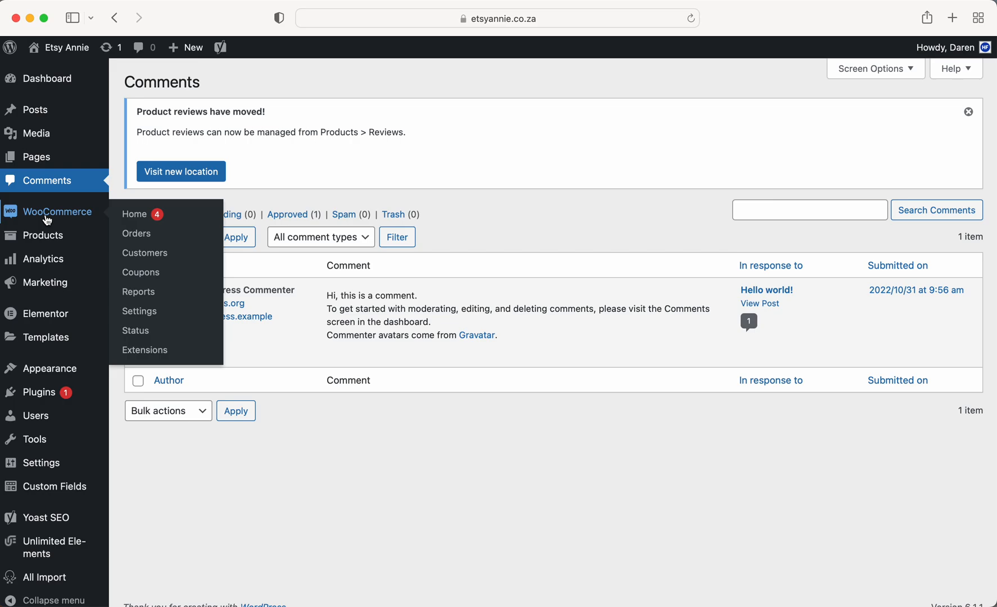
pyautogui.click(148, 275)
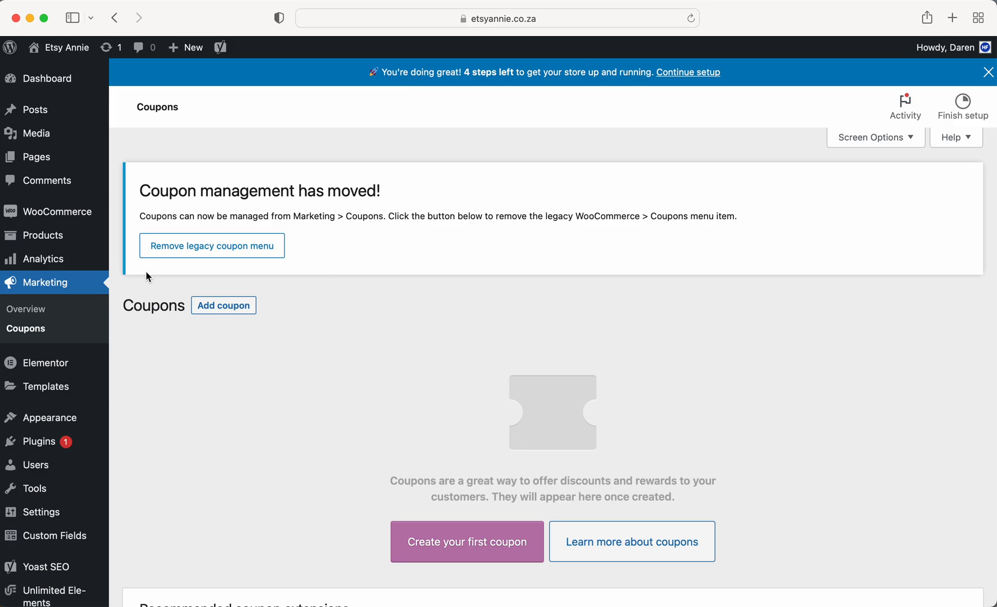
# Step: Look over Elementor's general settings, including the post types and default colour and font options
pyautogui.moveTo(60, 362)
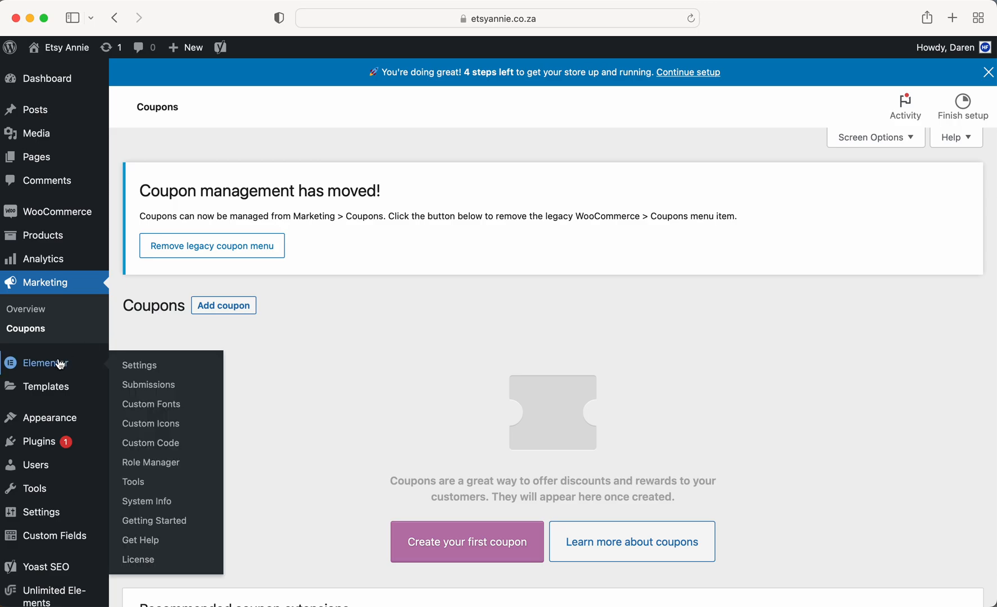
pyautogui.click(134, 367)
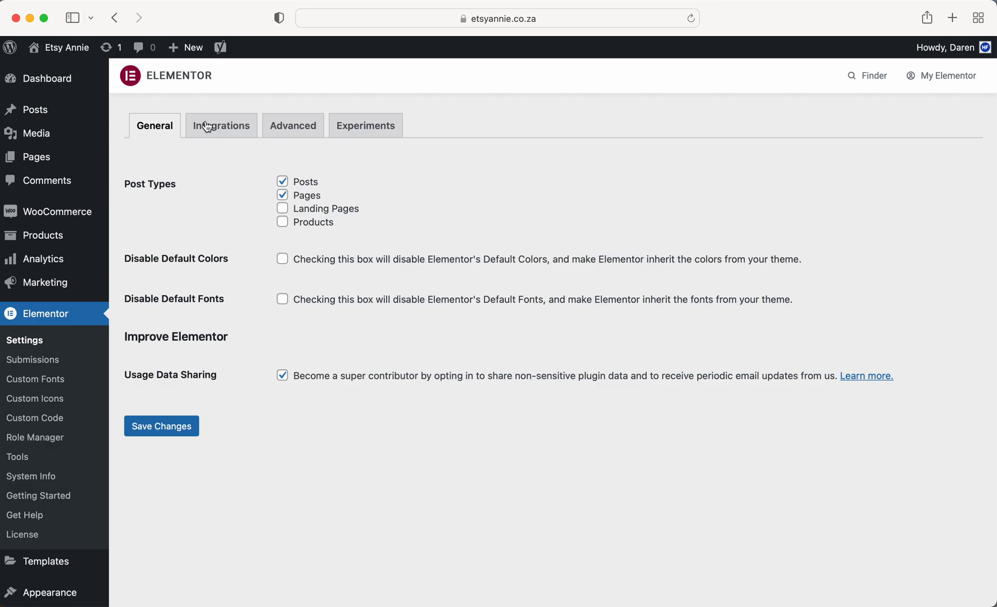
pyautogui.scroll(-2, 47, 461)
pyautogui.scroll(-3, 47, 461)
# Step: View the saved Elementor templates and the popups page
pyautogui.moveTo(45, 453)
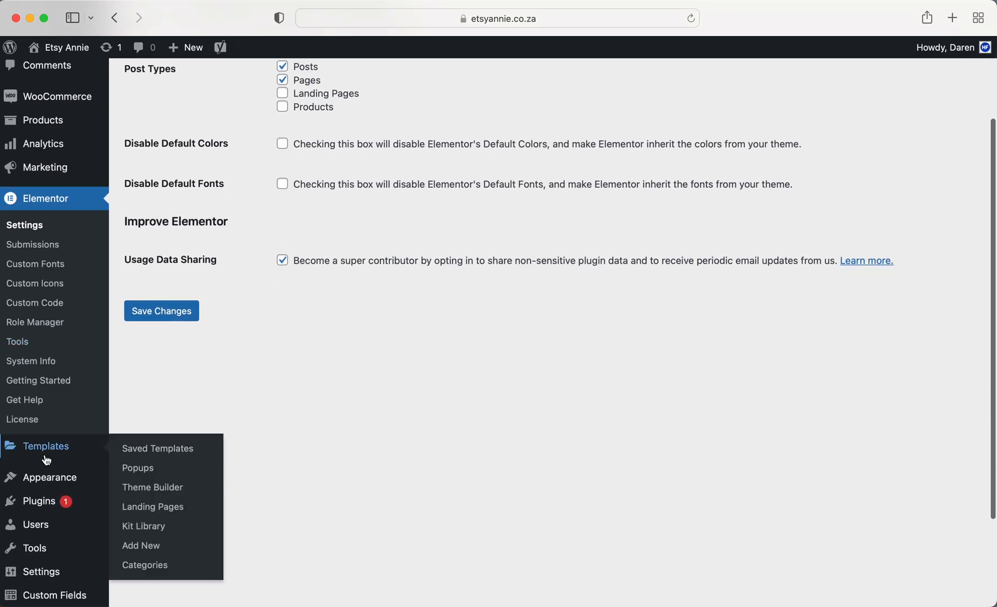
pyautogui.click(150, 450)
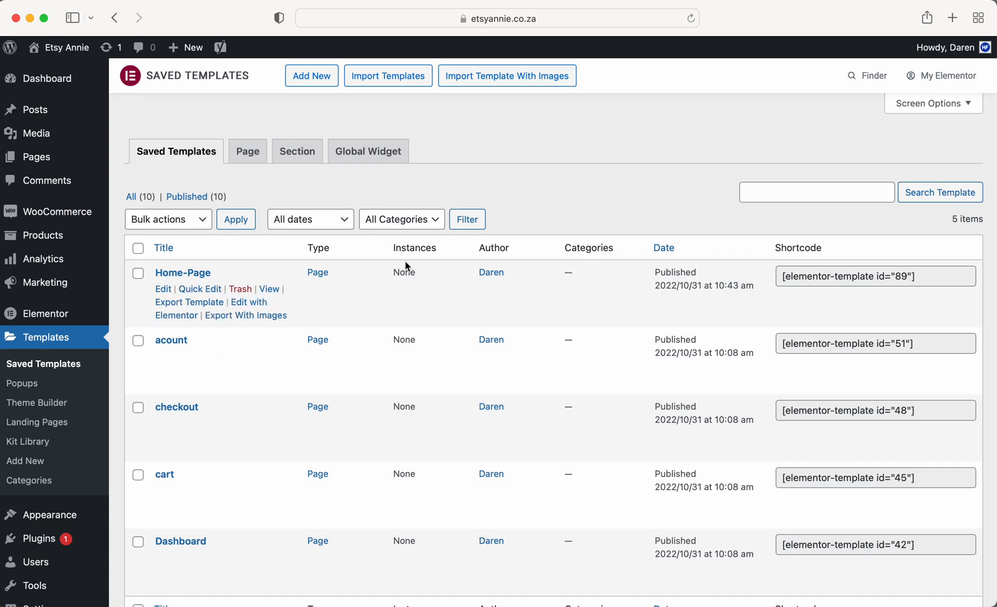
pyautogui.click(27, 386)
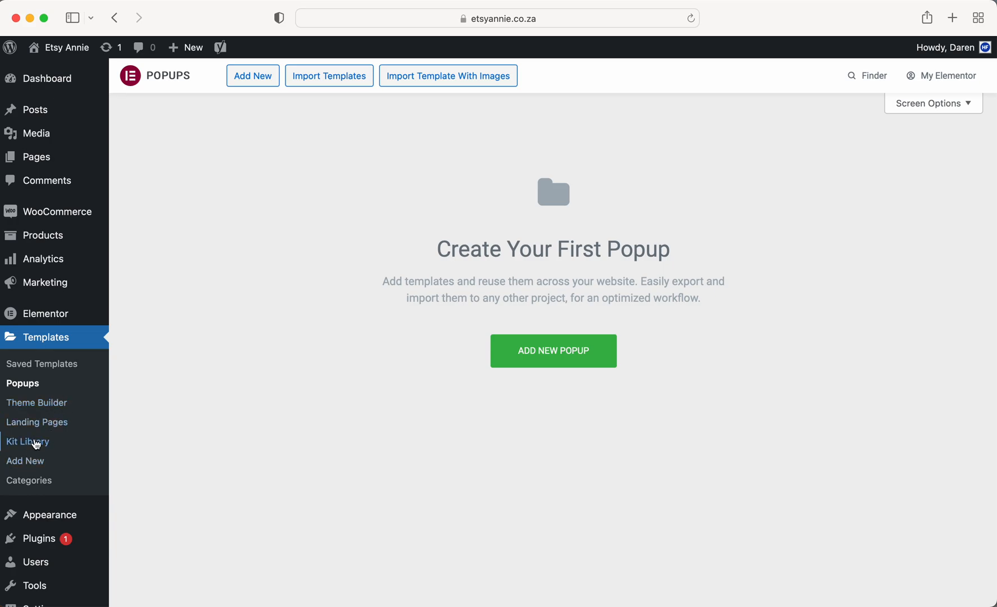
# Step: View the themes installed on the site
pyautogui.scroll(-5, 39, 477)
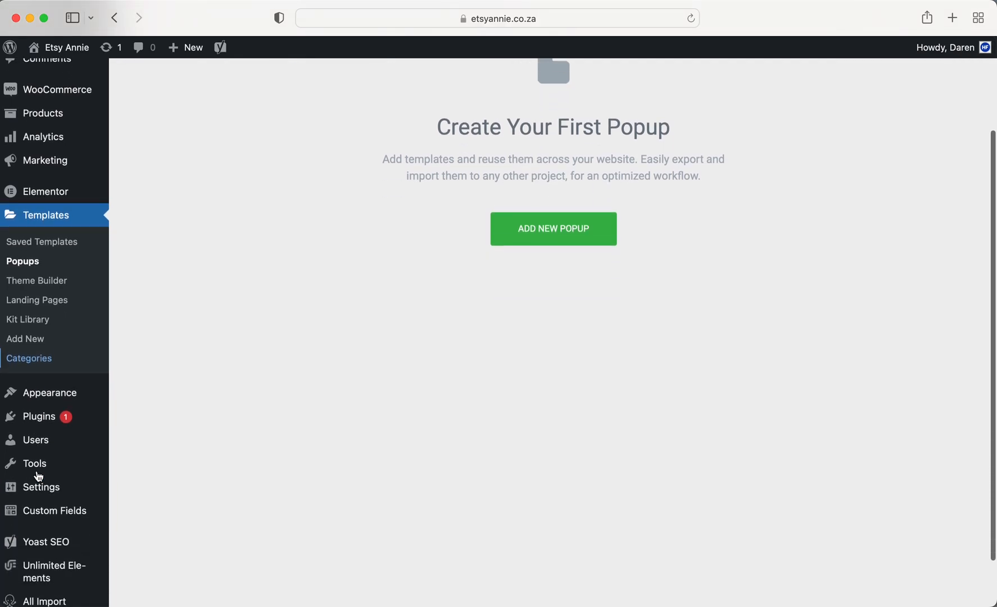
pyautogui.moveTo(29, 375)
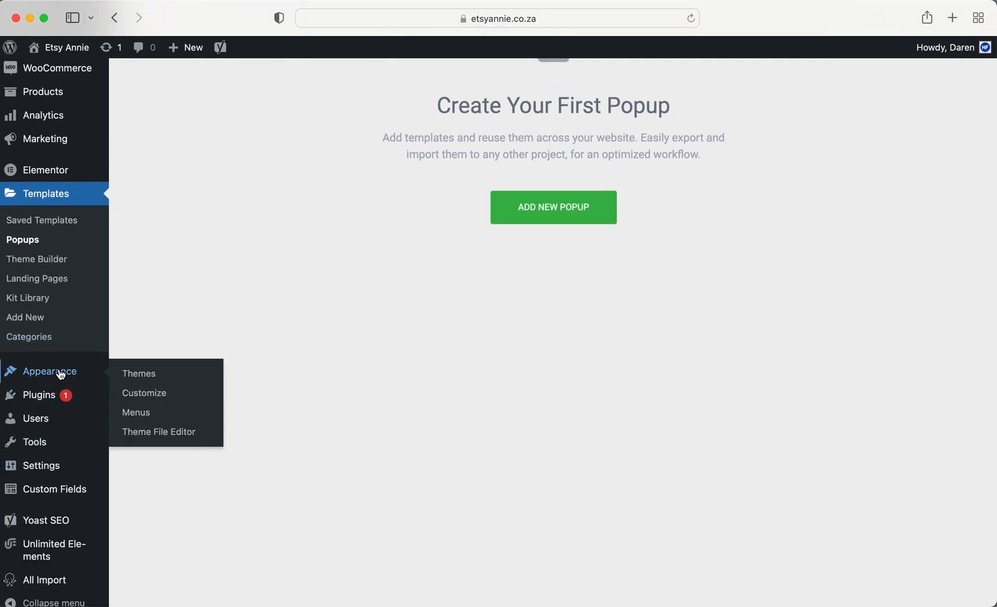
pyautogui.click(152, 385)
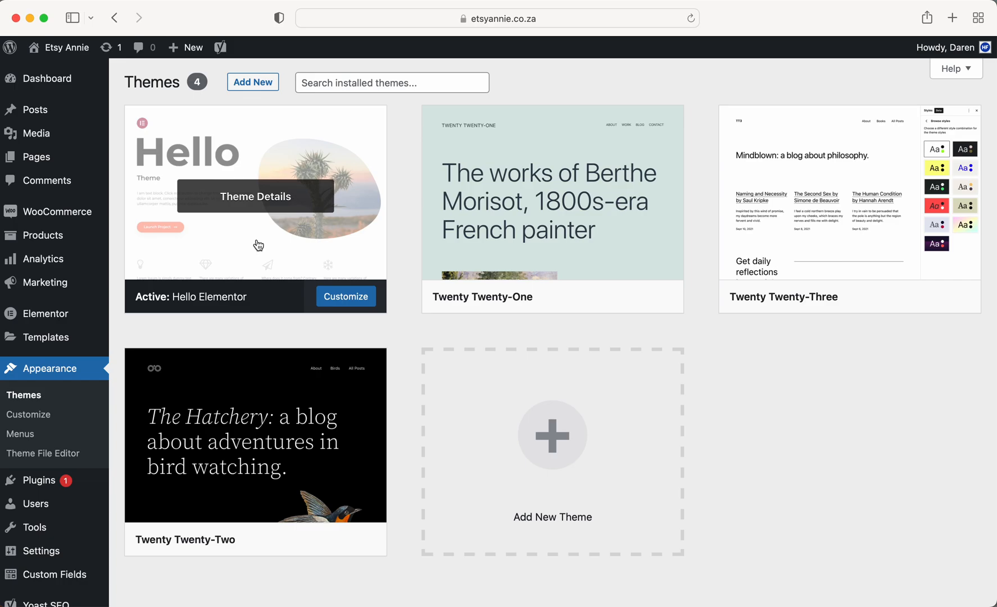
# Step: Open the installed plugins list and review the Advanced Custom Fields and WP All Import entries
pyautogui.scroll(-3, 14, 419)
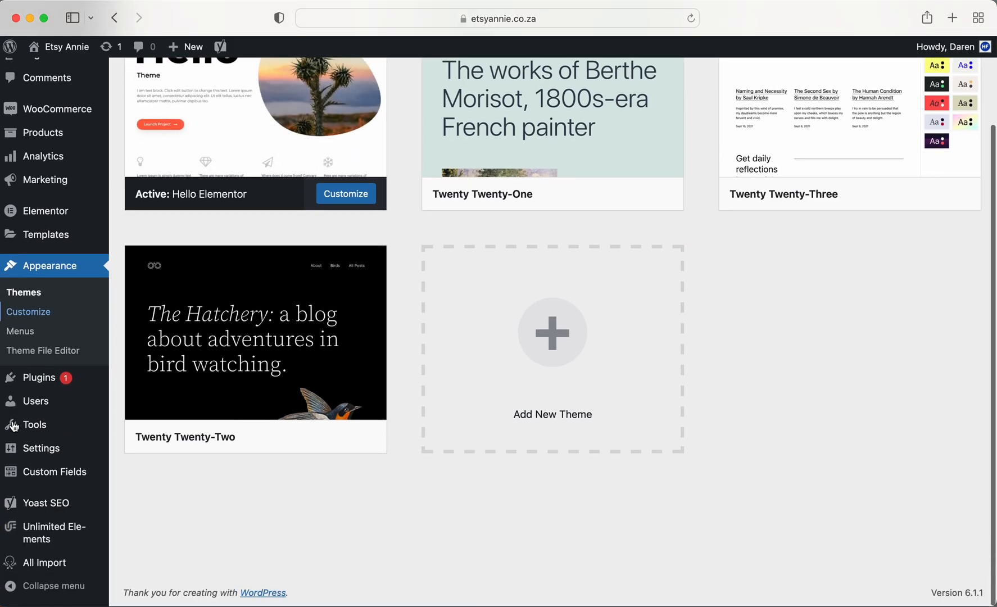
pyautogui.click(40, 382)
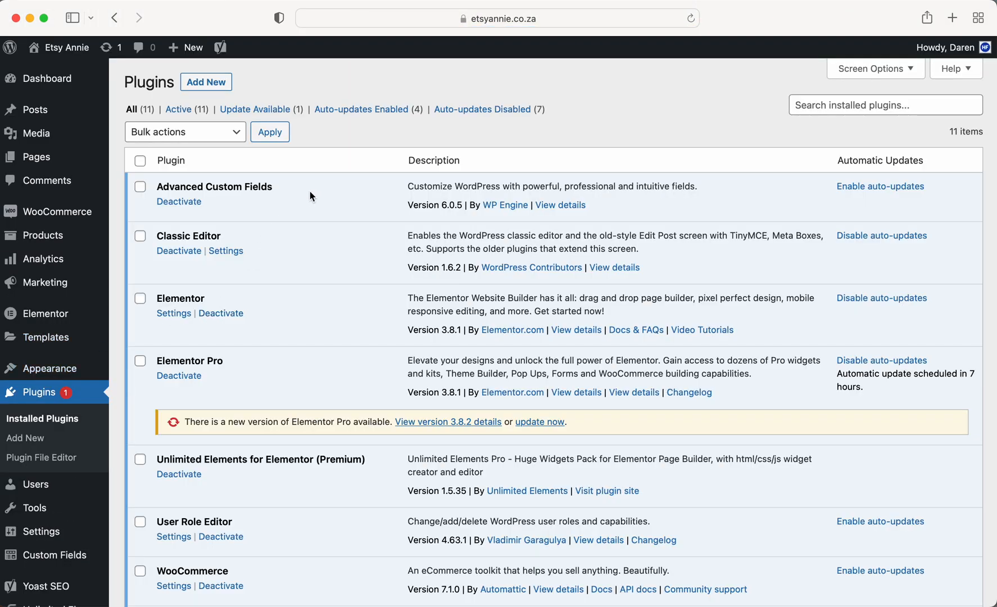
pyautogui.moveTo(269, 188); pyautogui.dragTo(160, 190)
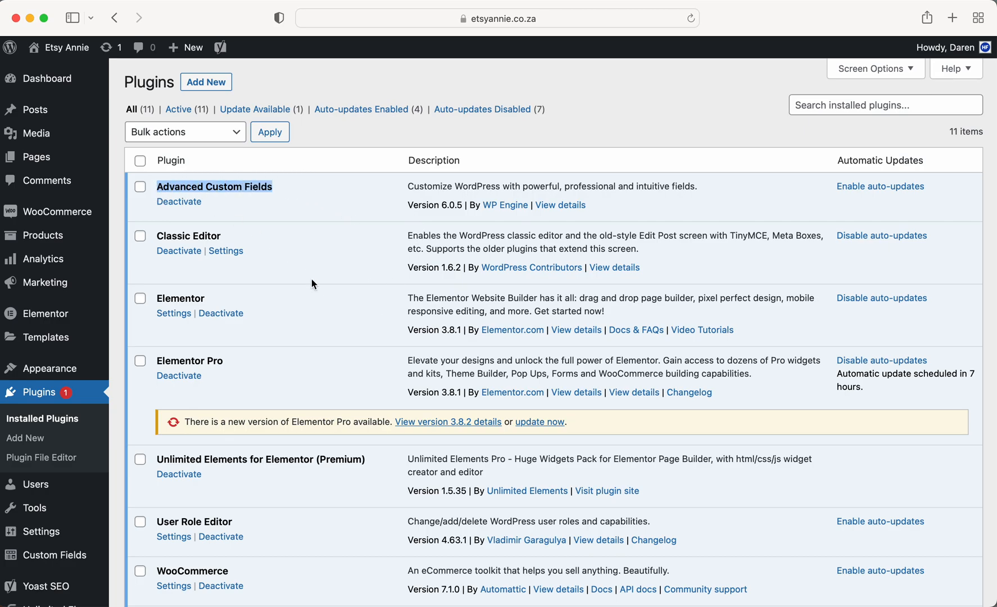
pyautogui.scroll(-6, 312, 279)
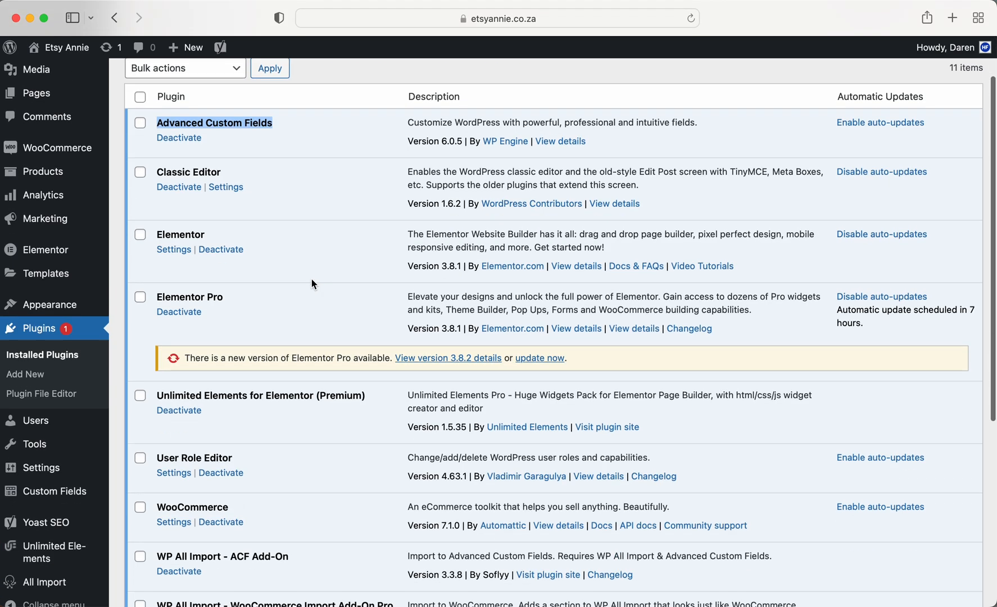
pyautogui.moveTo(150, 267); pyautogui.dragTo(235, 268)
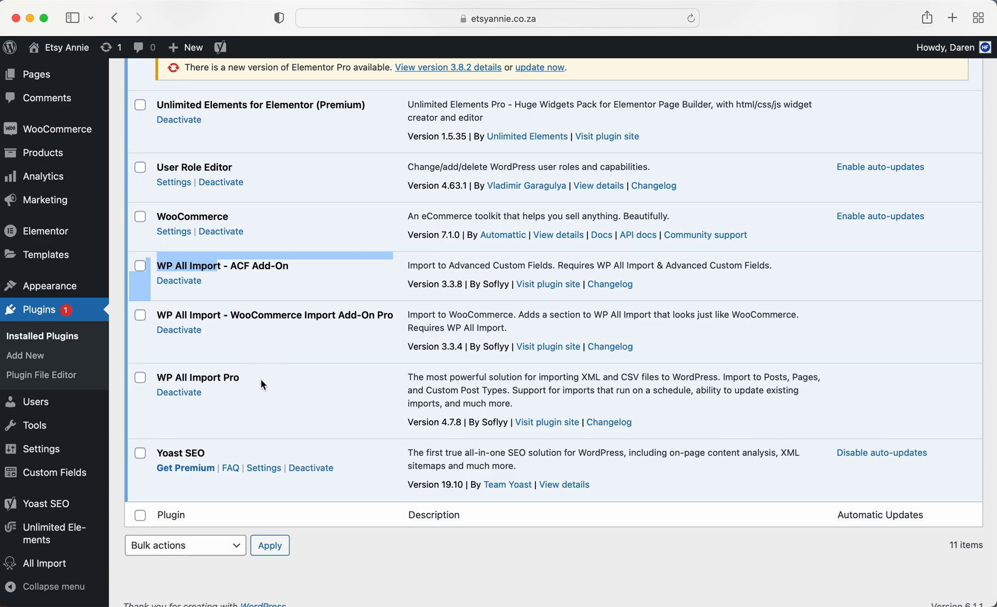
pyautogui.moveTo(262, 377); pyautogui.dragTo(163, 382)
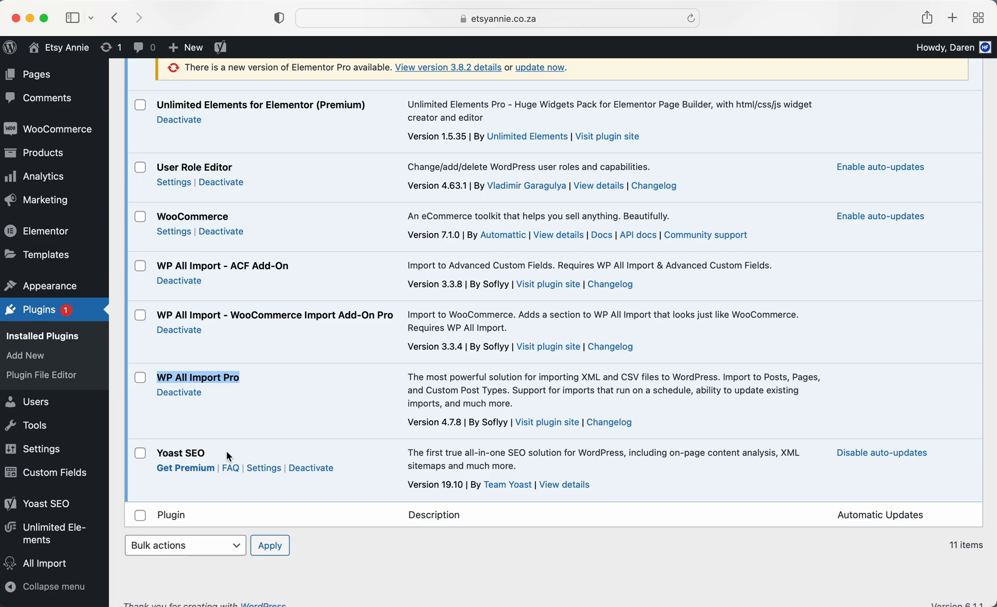
# Step: Review the Unlimited Elements for Elementor, Classic Editor and User Role Editor entries in the plugins list
pyautogui.scroll(5, 228, 457)
pyautogui.moveTo(155, 259); pyautogui.dragTo(282, 259)
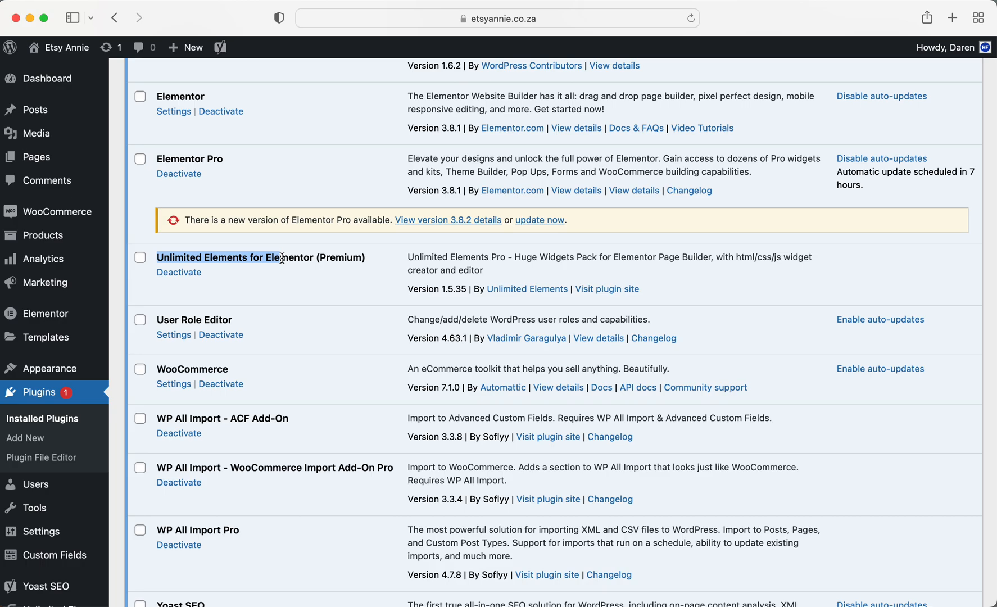
pyautogui.scroll(4, 282, 259)
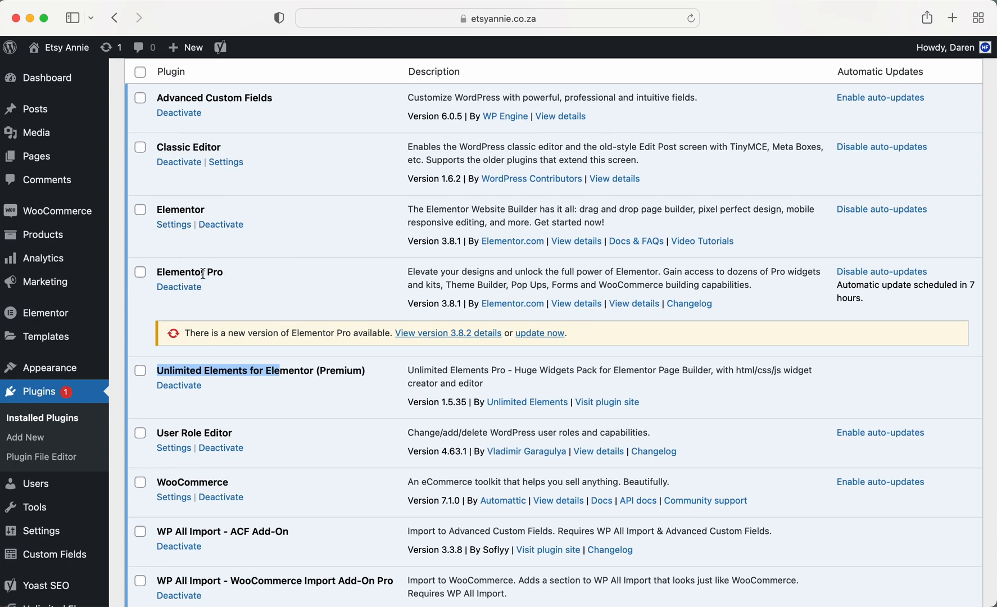
pyautogui.moveTo(155, 147); pyautogui.dragTo(215, 146)
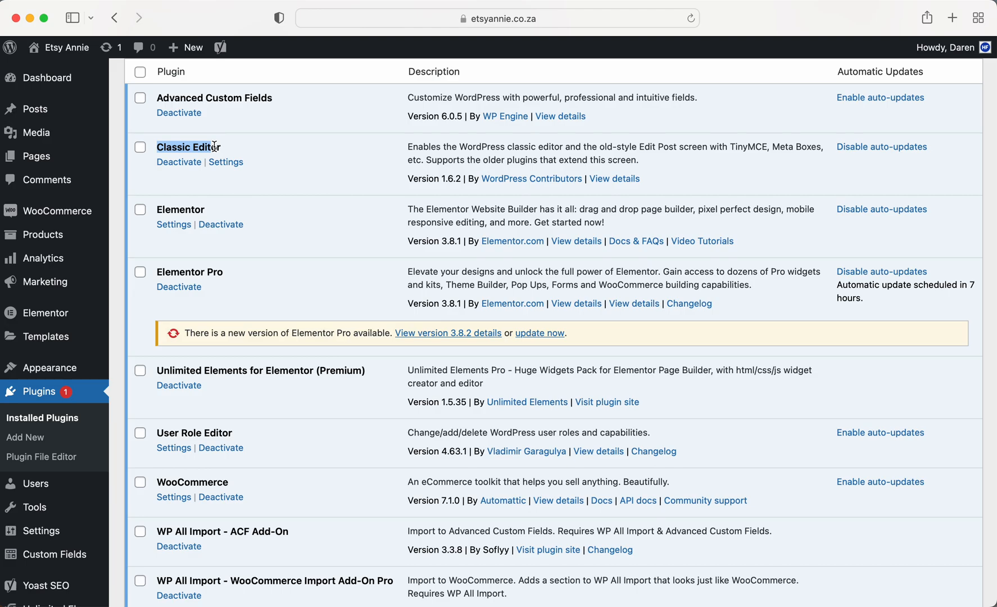
pyautogui.moveTo(235, 432); pyautogui.dragTo(158, 433)
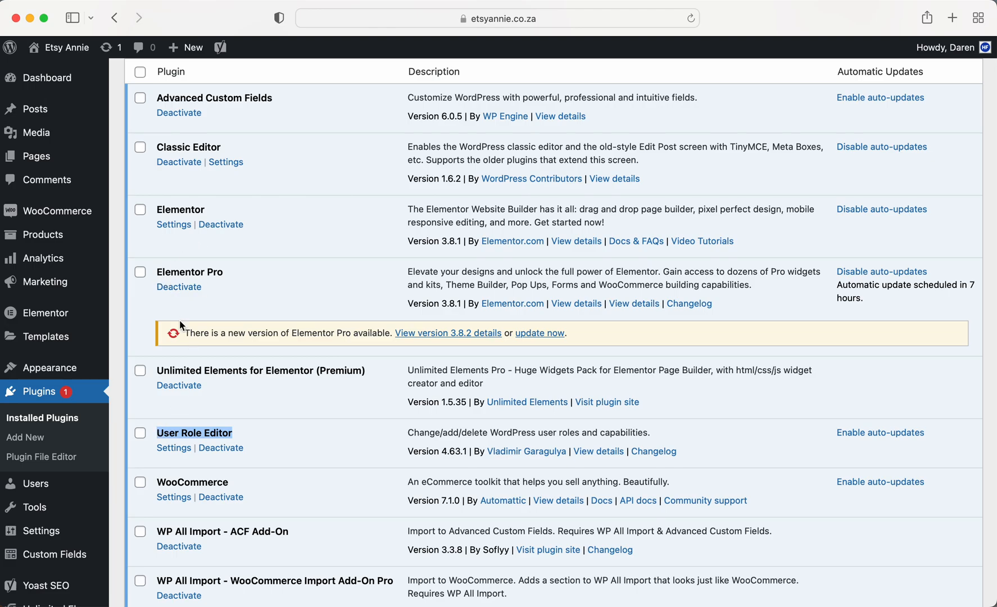
# Step: Read the new-version notice and the automatic update schedule for Elementor Pro
pyautogui.moveTo(185, 333); pyautogui.dragTo(314, 336)
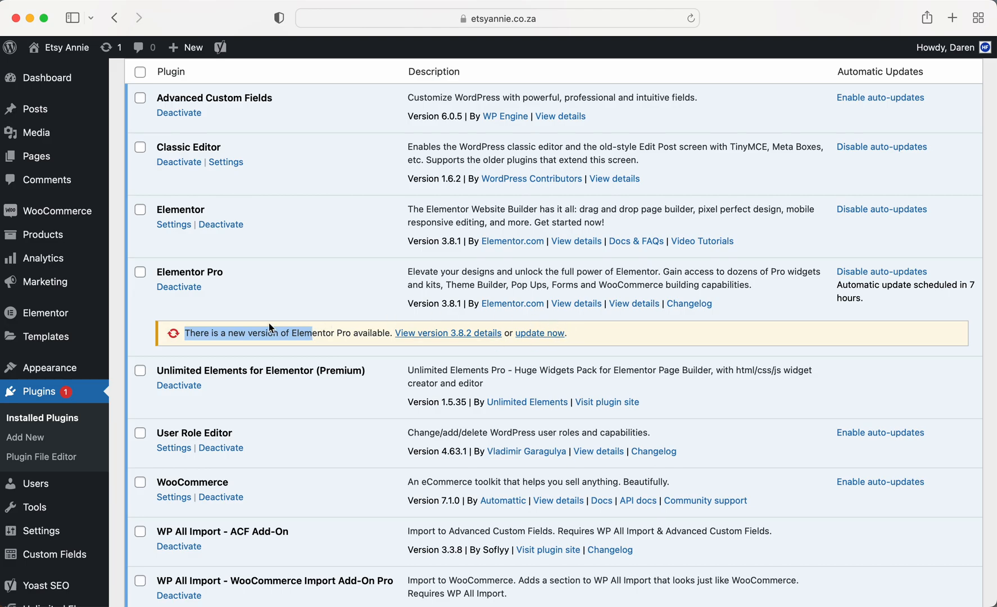
pyautogui.scroll(3, 269, 323)
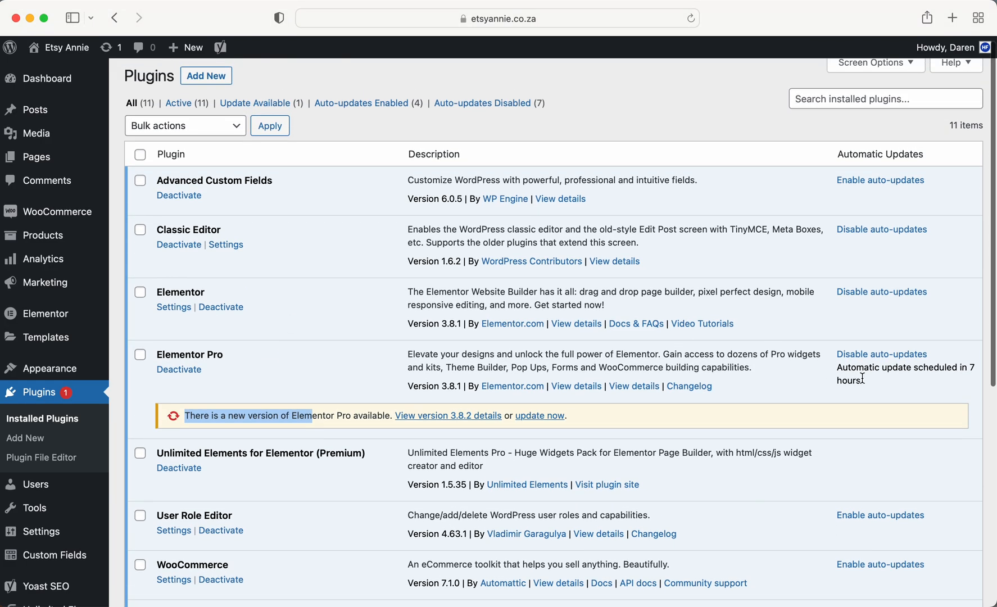
pyautogui.moveTo(851, 371); pyautogui.dragTo(888, 374)
pyautogui.click(889, 374)
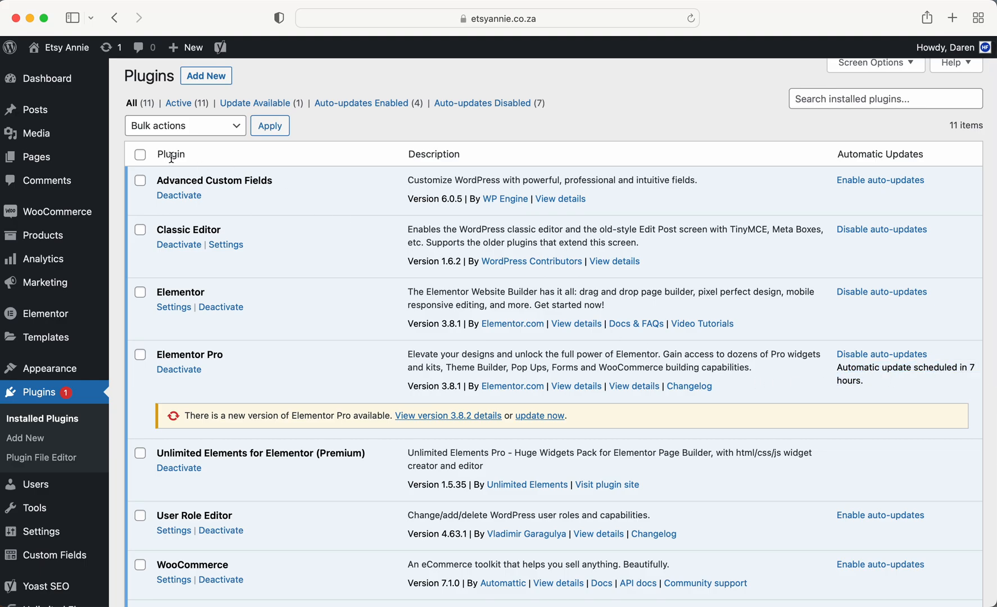
# Step: Select all installed plugins and apply the Enable Auto-updates bulk action to them
pyautogui.moveTo(157, 181); pyautogui.dragTo(244, 181)
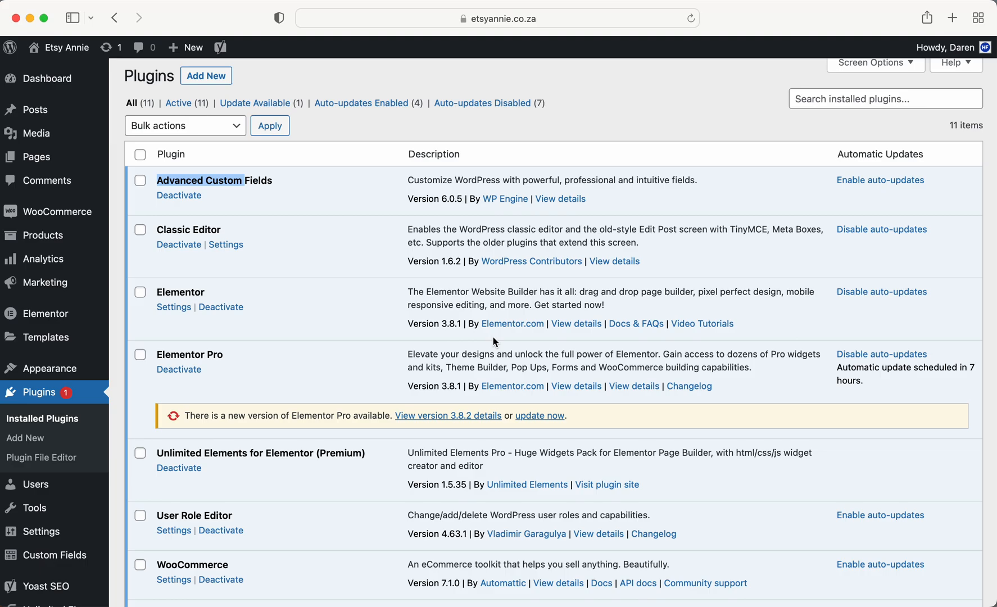
pyautogui.click(141, 156)
pyautogui.click(216, 124)
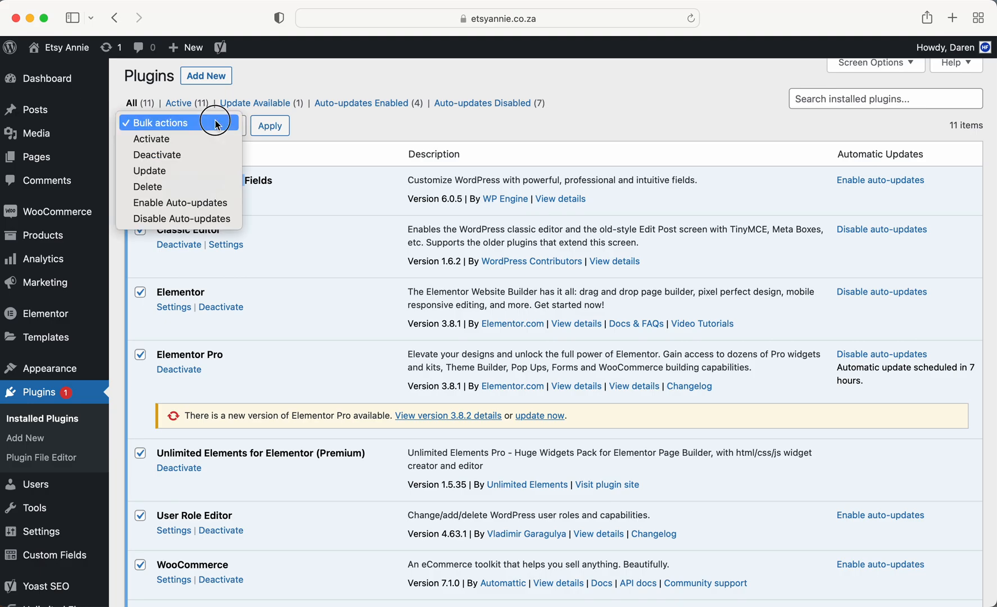
pyautogui.click(158, 204)
pyautogui.click(281, 128)
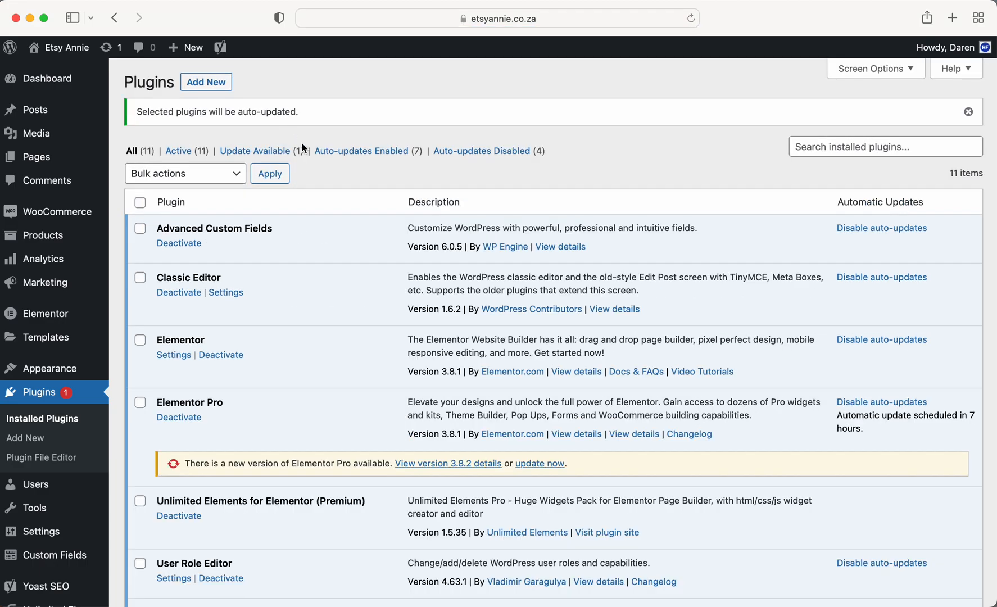
# Step: Check the automatic update options of the plugins, especially the WP All Import ACF Add-On, WooCommerce Import Add-On Pro and WP All Import Pro
pyautogui.scroll(-5, 369, 293)
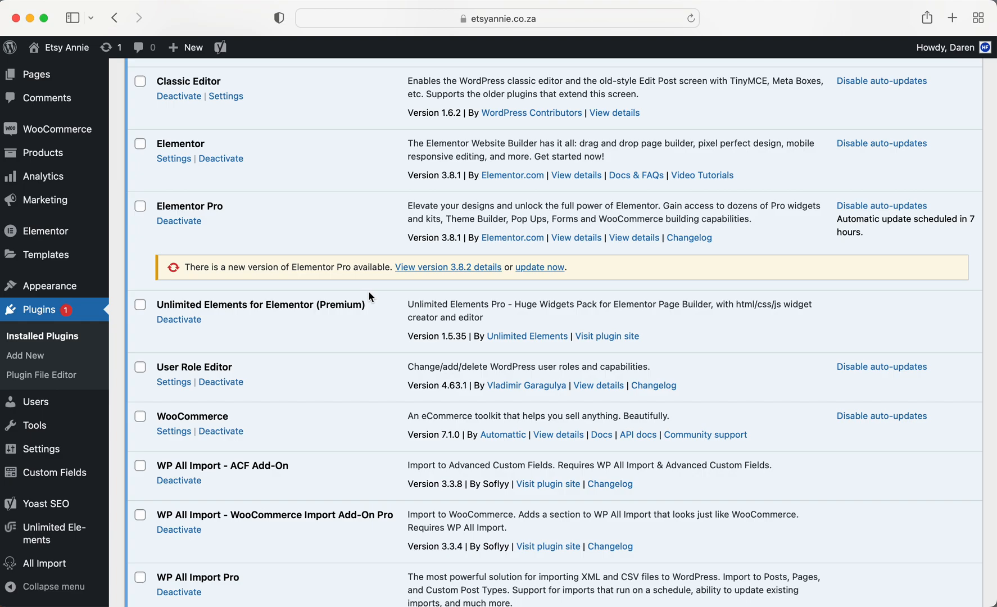
pyautogui.scroll(-3, 369, 291)
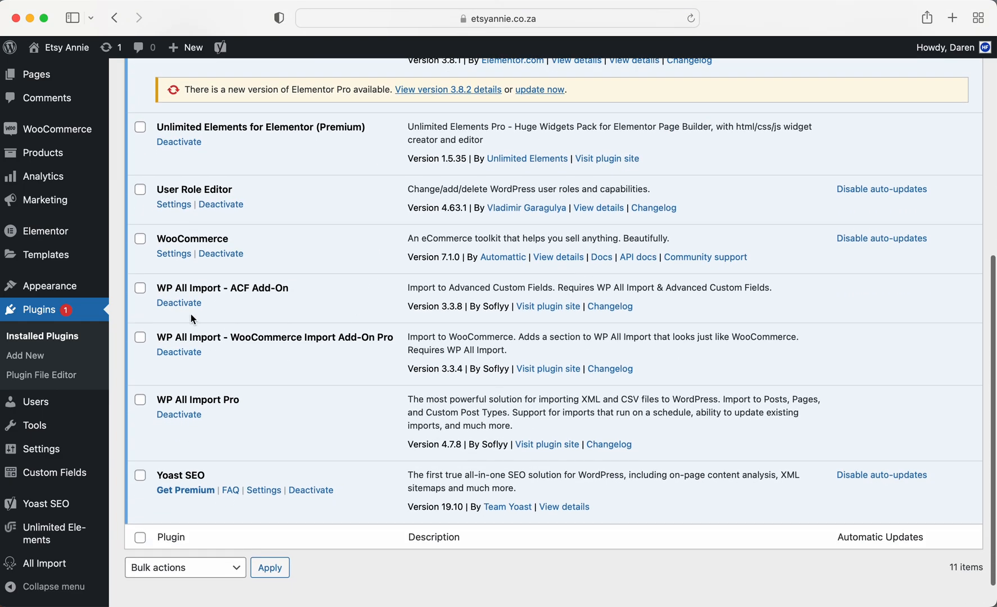
pyautogui.moveTo(156, 289); pyautogui.dragTo(257, 289)
pyautogui.moveTo(157, 338); pyautogui.dragTo(231, 338)
pyautogui.moveTo(158, 400); pyautogui.dragTo(248, 403)
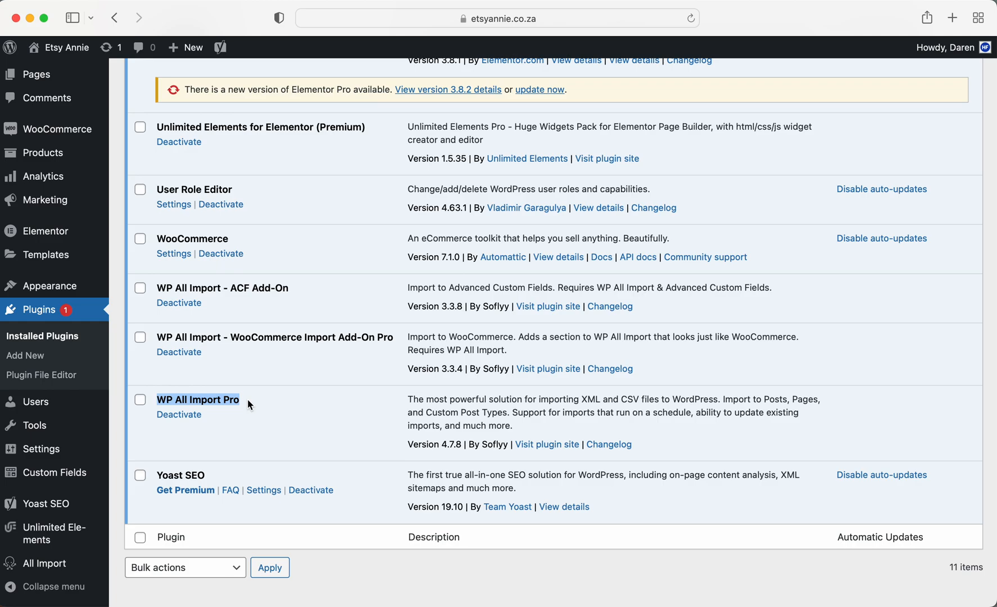
# Step: Review the site's user accounts, plus the options available under Tools, Settings and Custom Fields
pyautogui.click(45, 397)
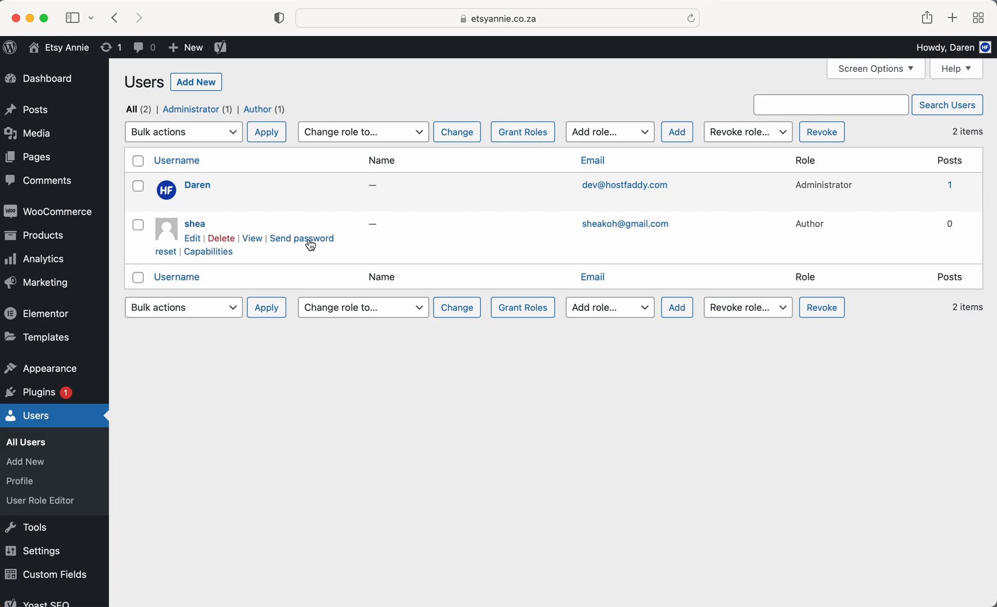
pyautogui.moveTo(37, 537)
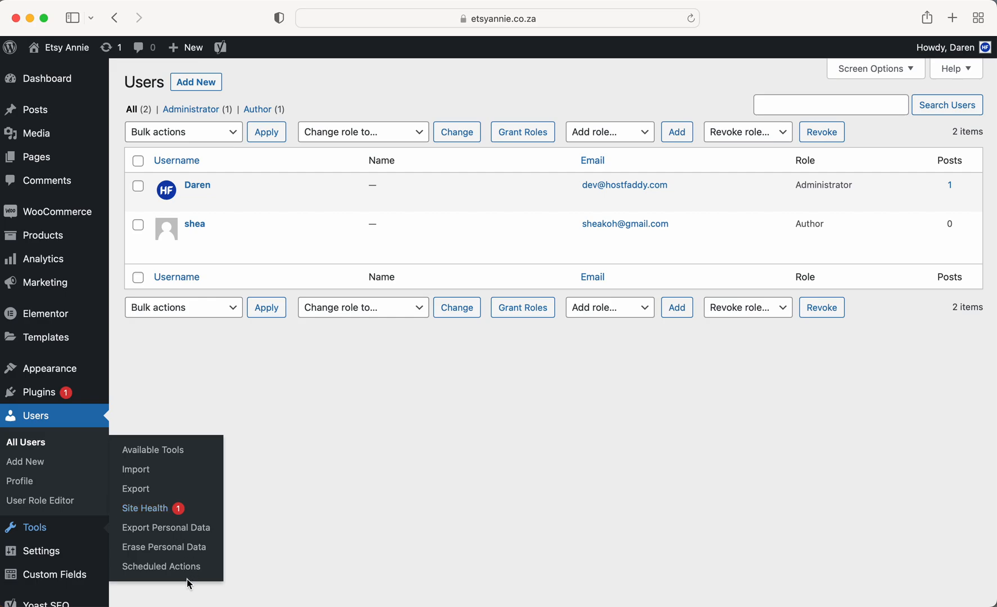
pyautogui.scroll(-3, 186, 550)
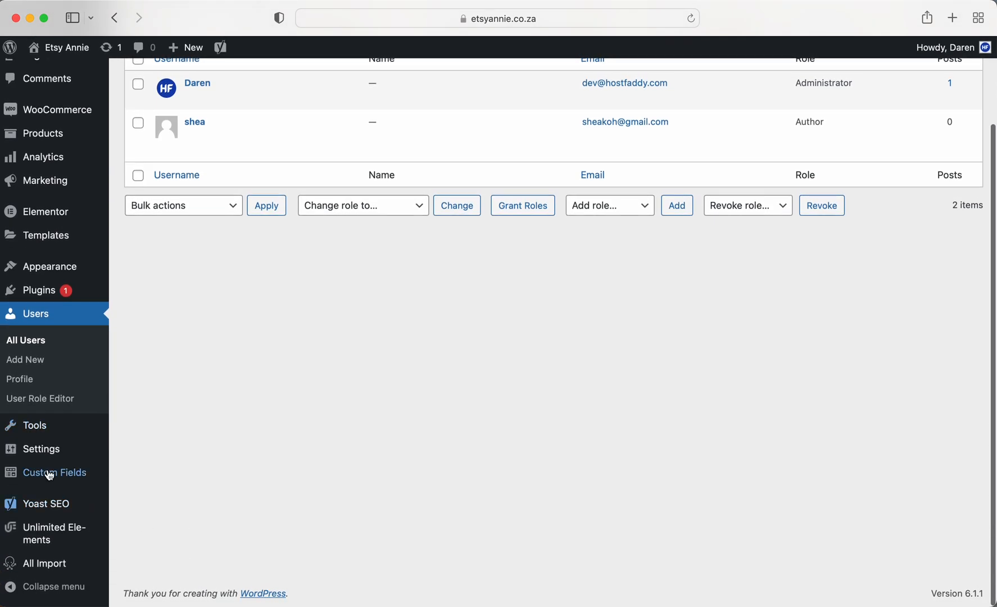
pyautogui.moveTo(27, 454)
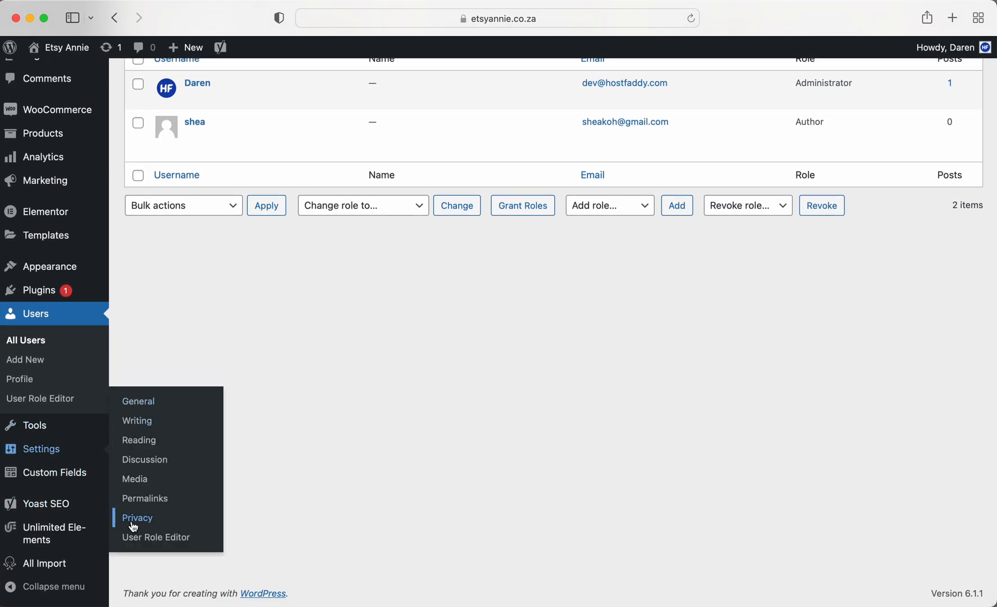
pyautogui.moveTo(31, 485)
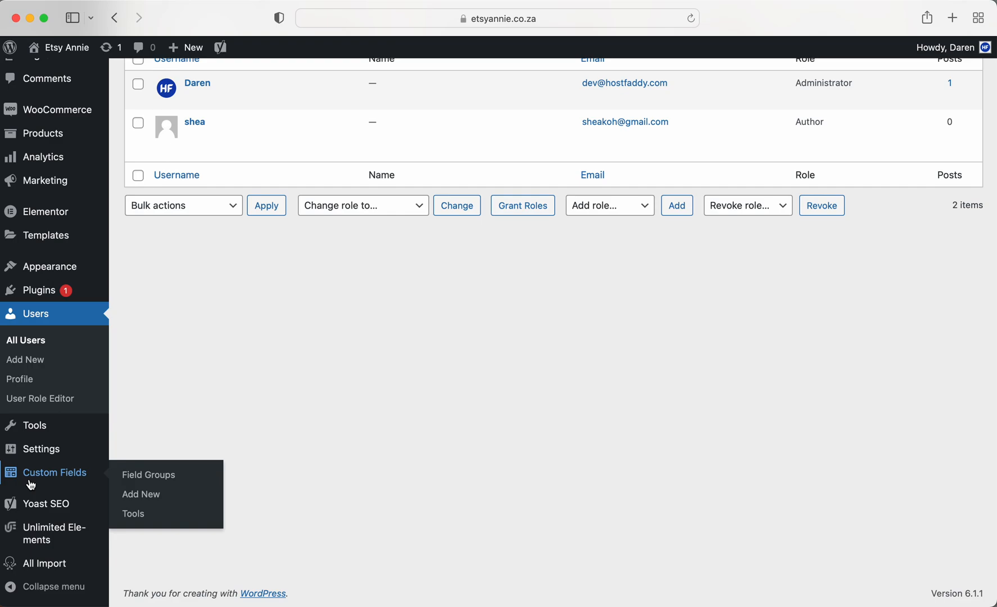
# Step: Open the Unlimited Elements widget library and browse the Creative Widgets and Carousel Widgets categories
pyautogui.moveTo(36, 513)
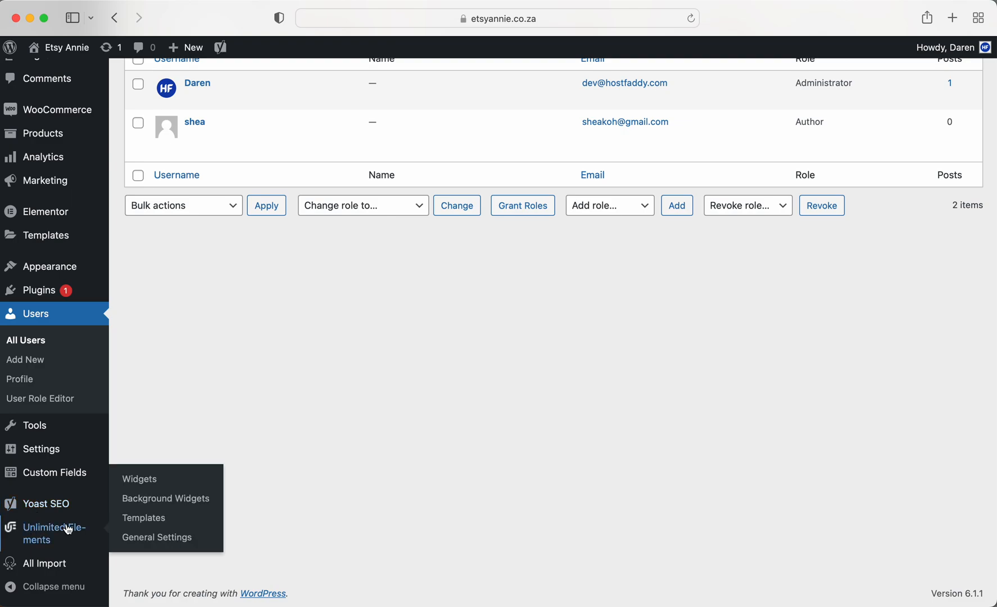
pyautogui.click(148, 484)
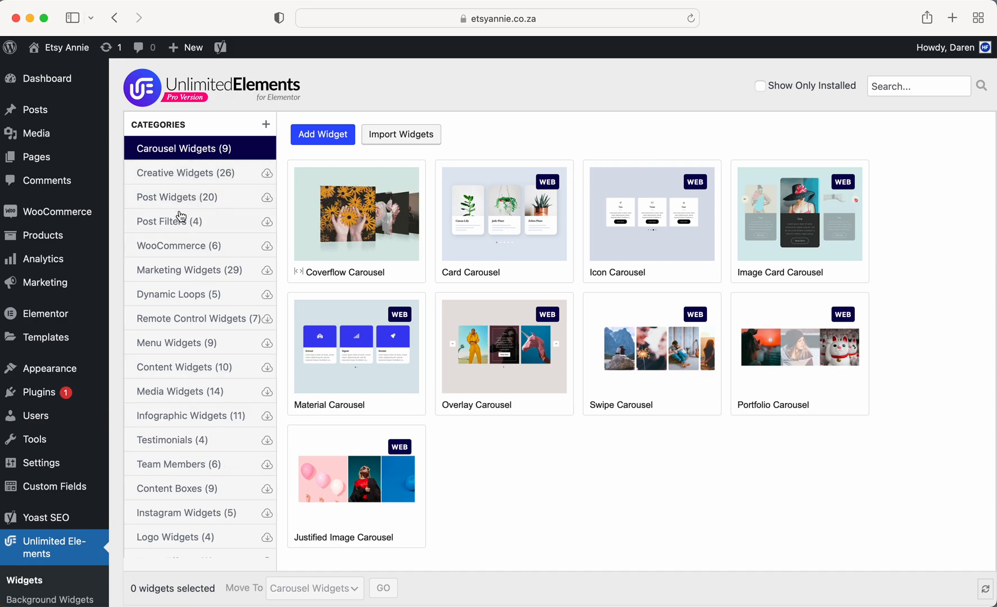
pyautogui.click(174, 178)
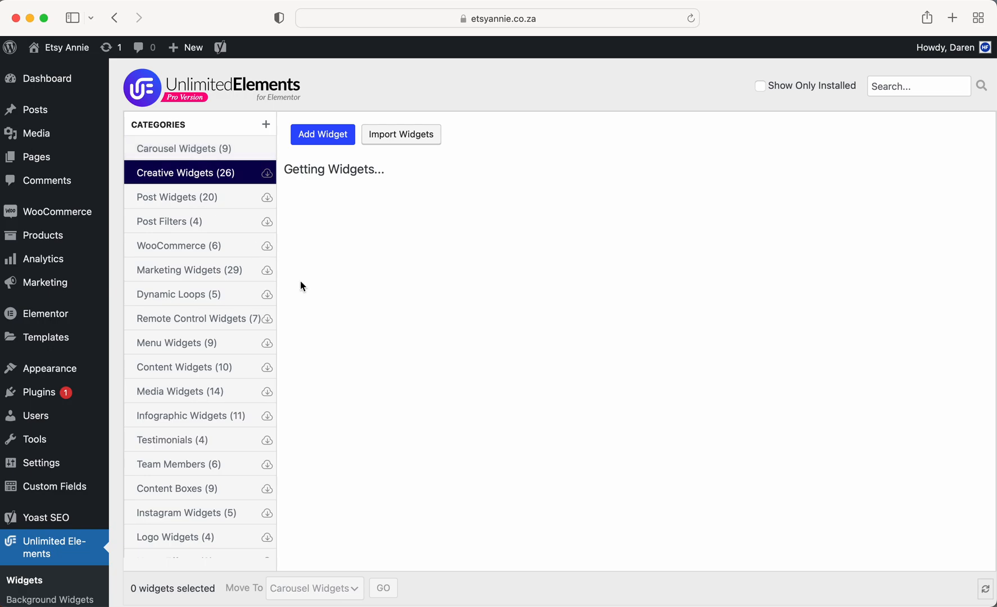
pyautogui.click(157, 147)
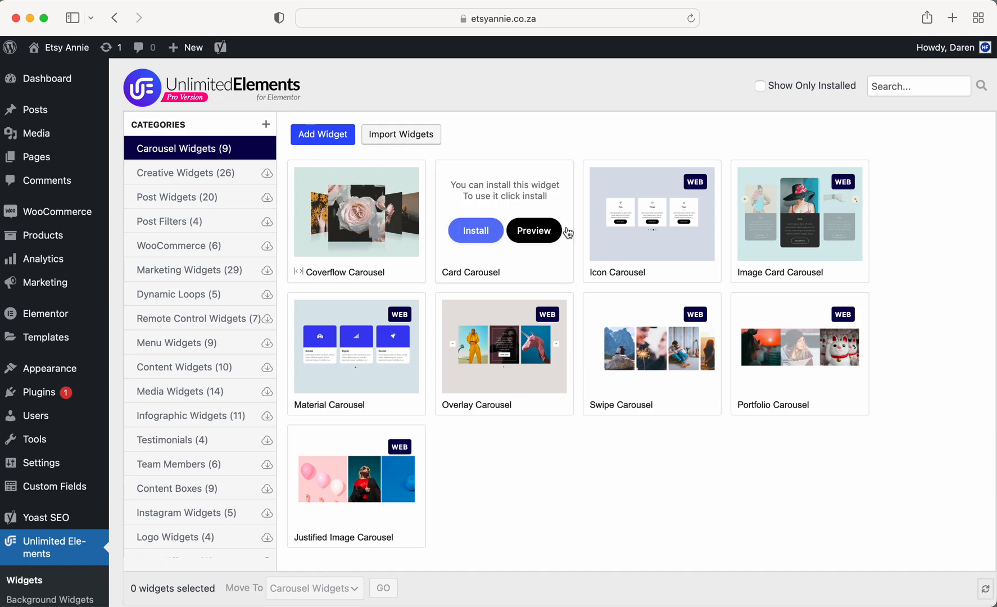
# Step: Install the Card Carousel widget from the Carousel Widgets category
pyautogui.moveTo(404, 345)
pyautogui.moveTo(374, 272)
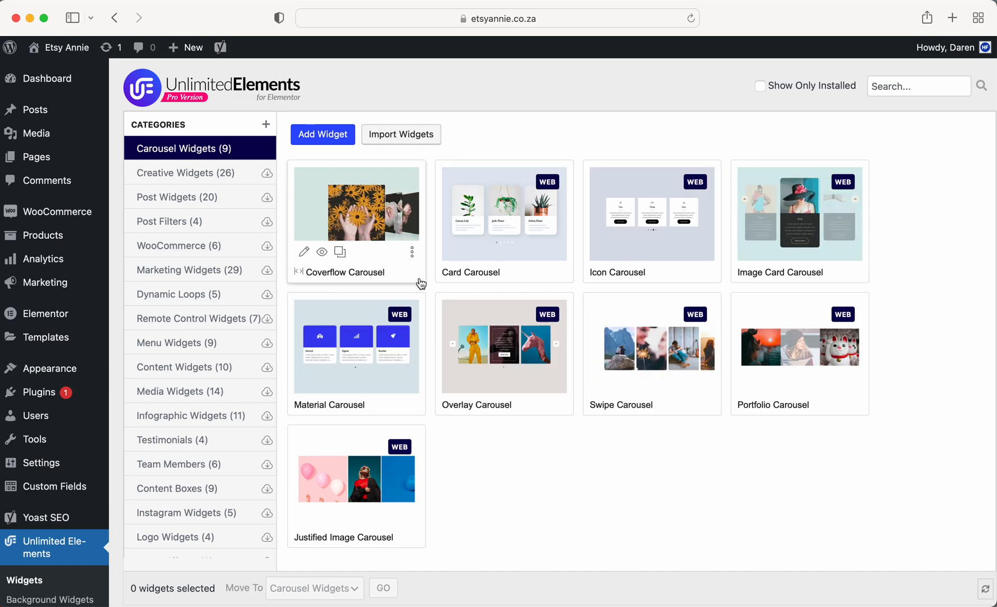
pyautogui.moveTo(466, 281)
pyautogui.click(479, 231)
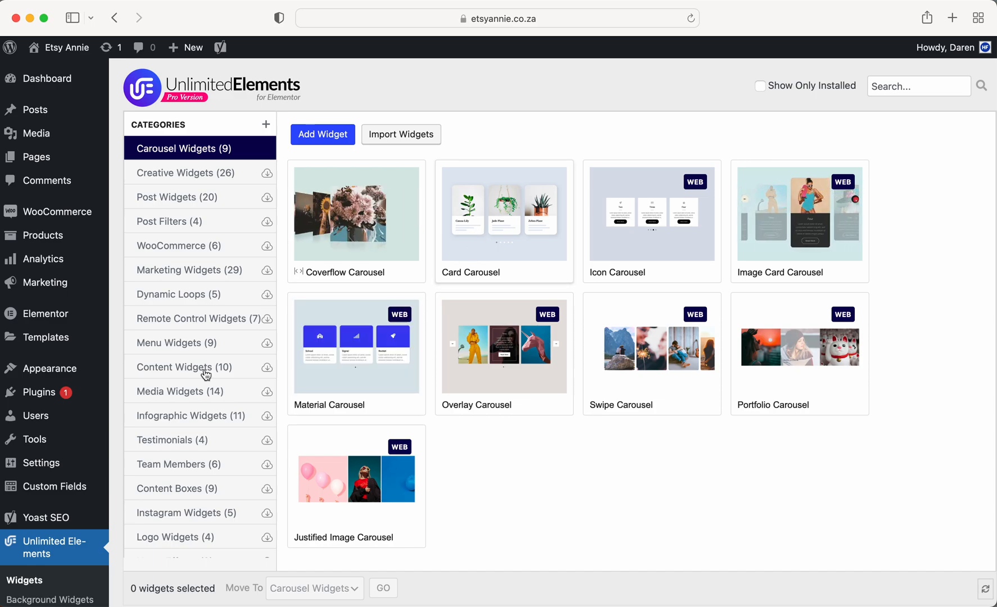
# Step: Open the list of existing imports in WP All Import and check when Copy_of_Import_Sheet.xlsx was last run
pyautogui.scroll(-3, 56, 528)
pyautogui.moveTo(50, 564)
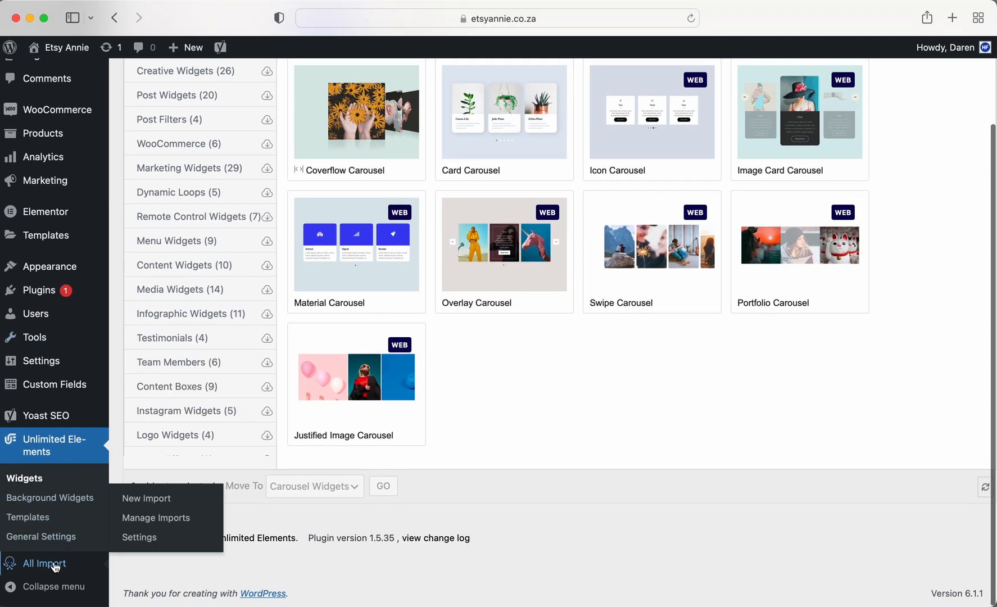
pyautogui.click(158, 522)
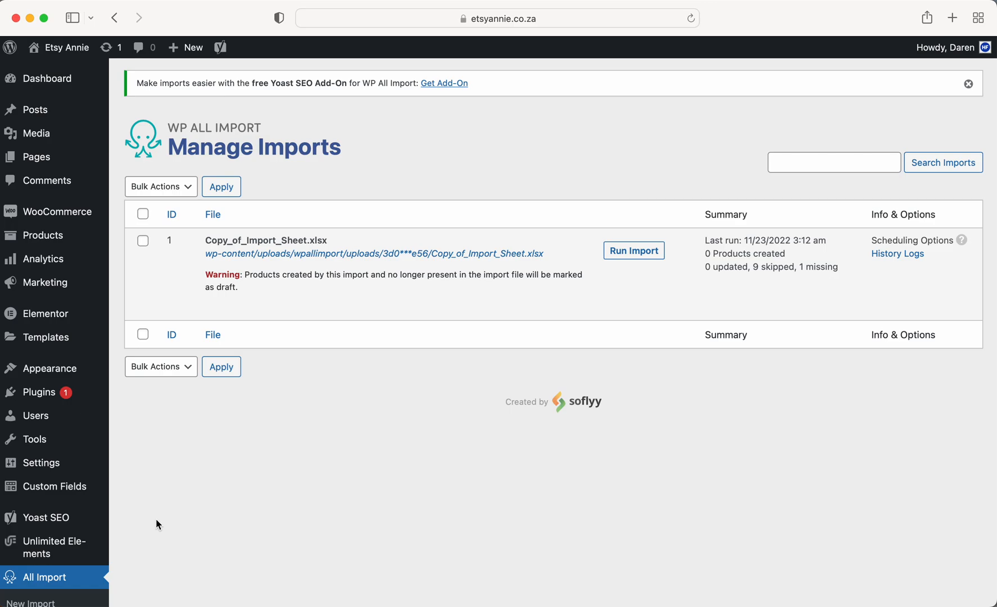
pyautogui.moveTo(705, 240); pyautogui.dragTo(808, 239)
pyautogui.click(522, 480)
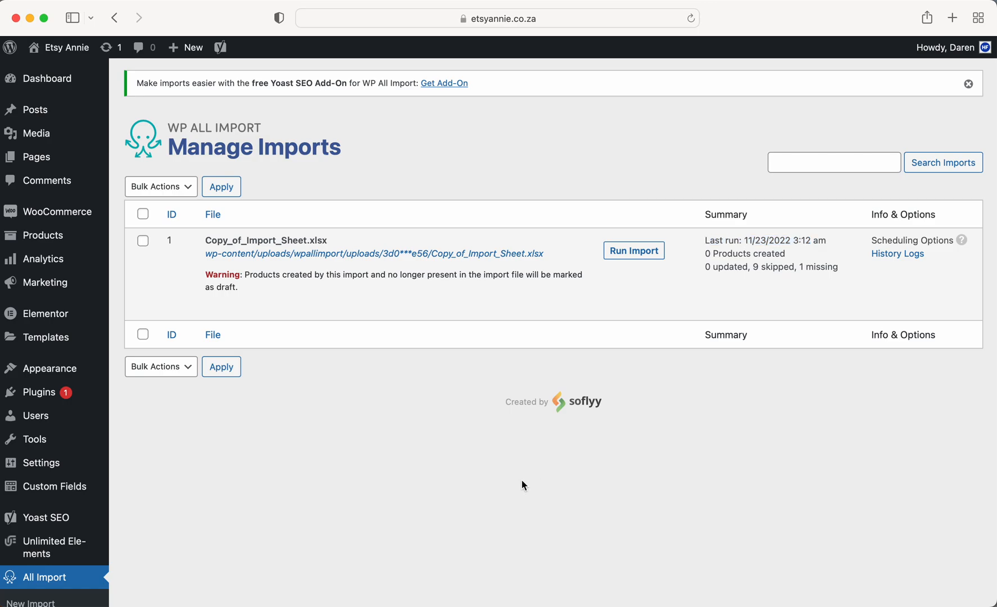